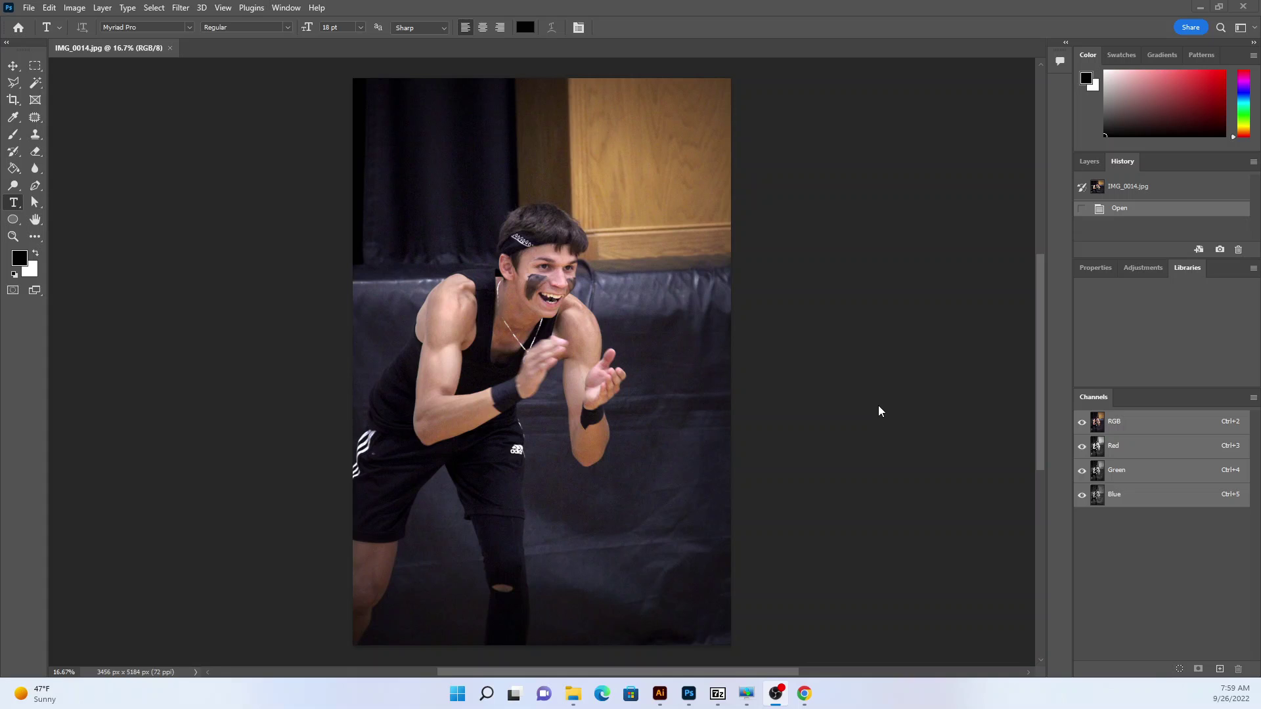
# Open File > Export As for IMG_0014 and keep JPG as the export format
pyautogui.click(29, 8)
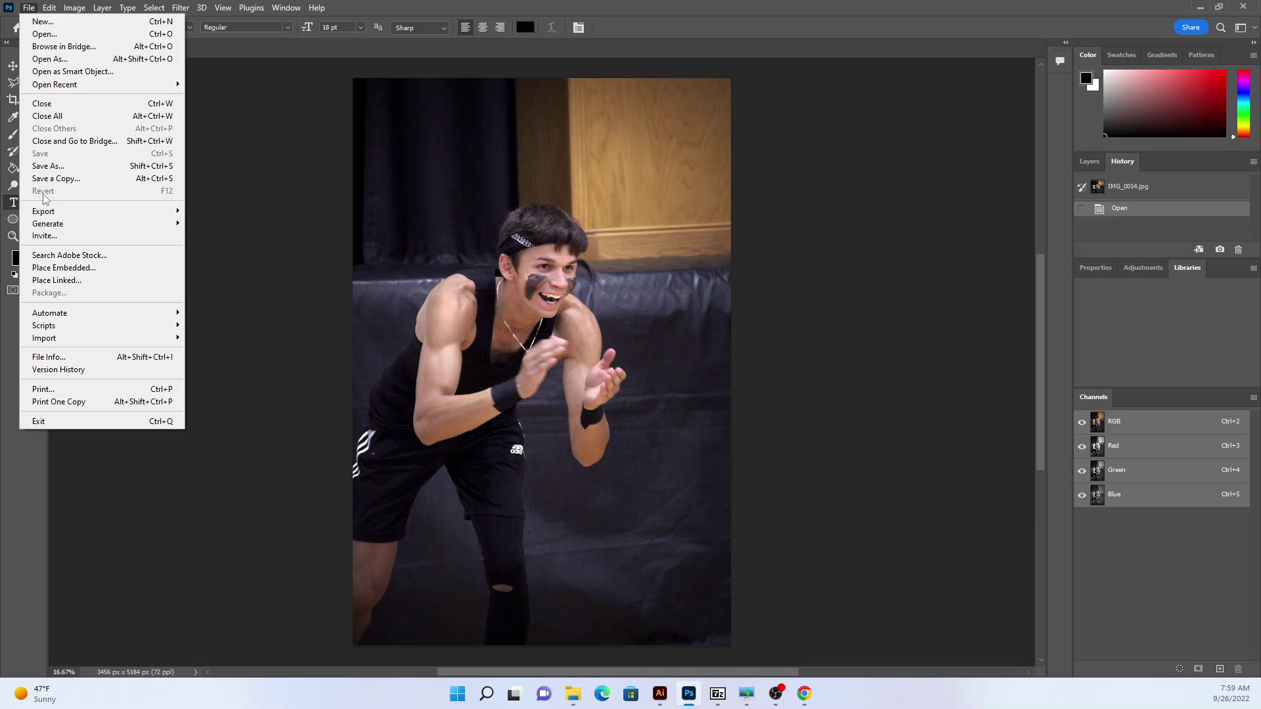
pyautogui.moveTo(44, 213)
pyautogui.click(230, 223)
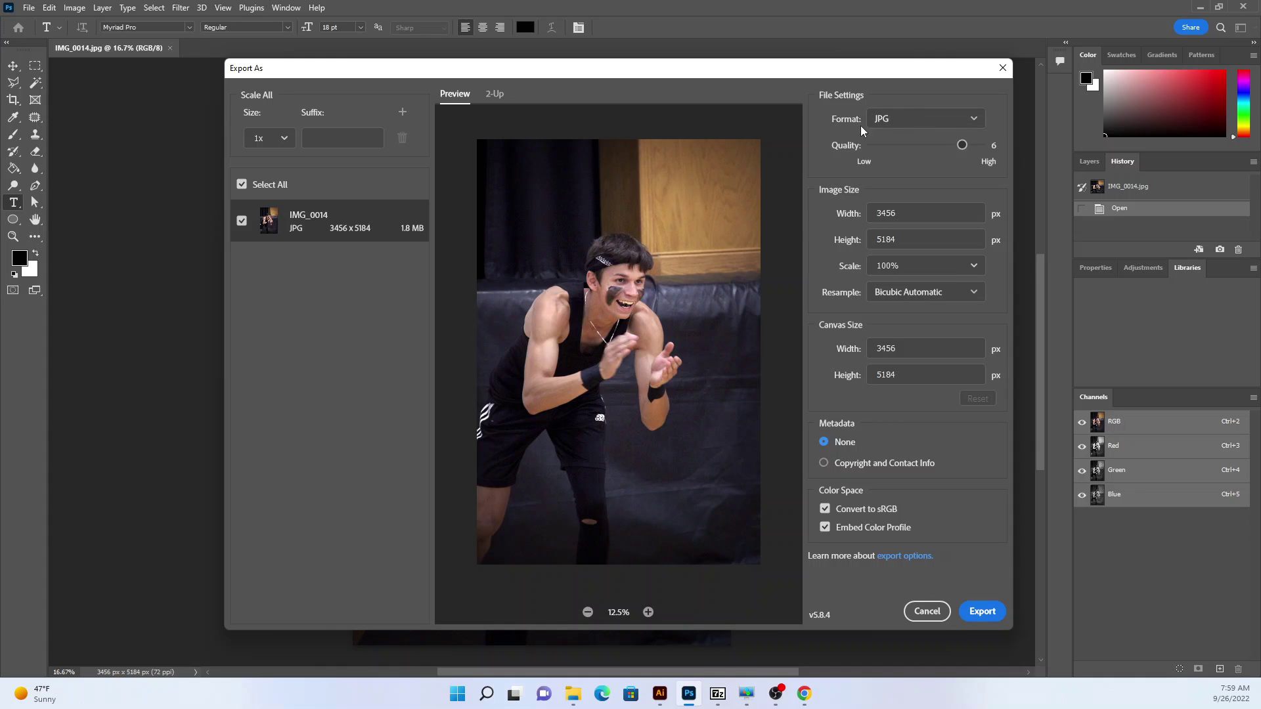
pyautogui.click(907, 119)
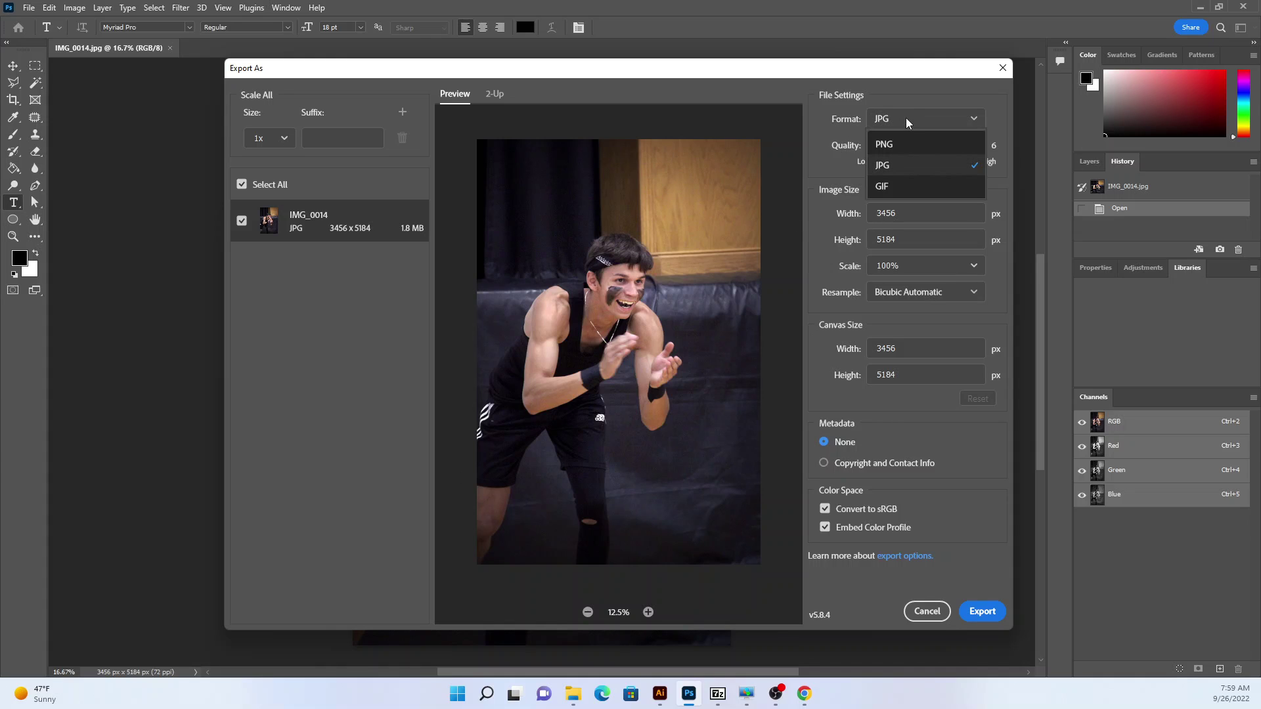
pyautogui.click(912, 172)
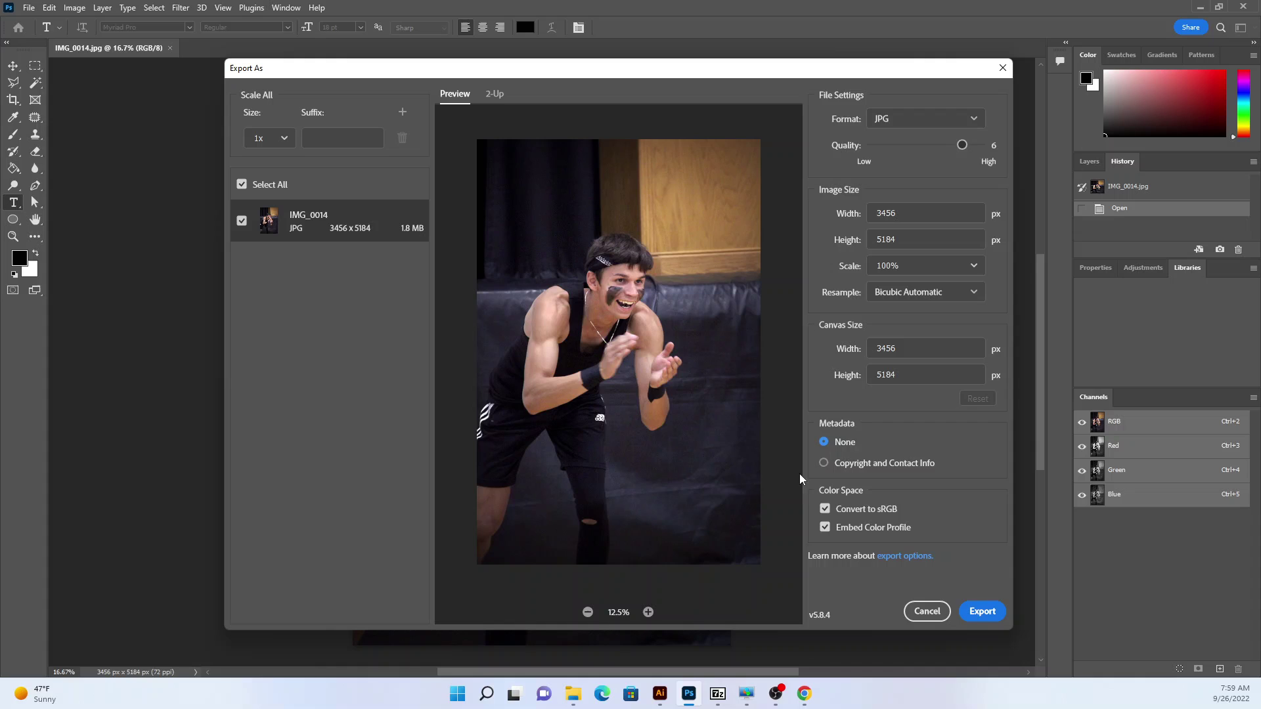
# Export IMG_0014 as a JPG into the Downloads folder
pyautogui.click(985, 612)
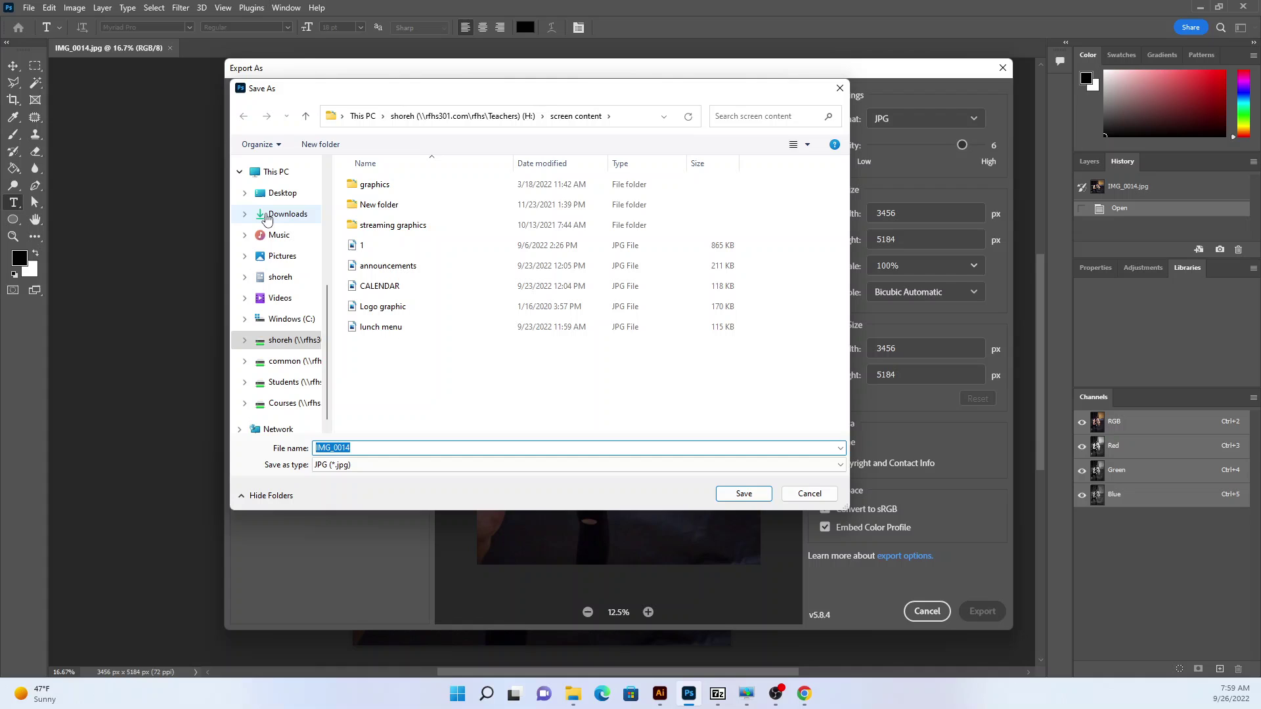
pyautogui.click(284, 217)
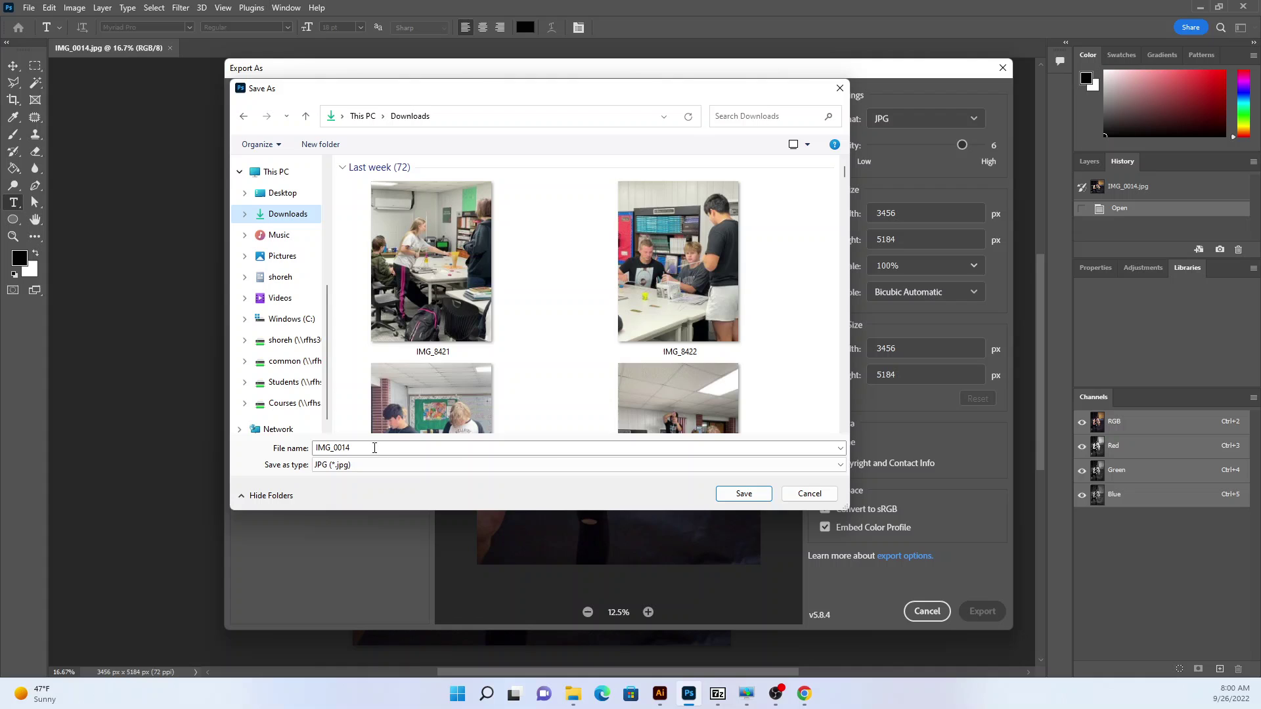
pyautogui.click(740, 494)
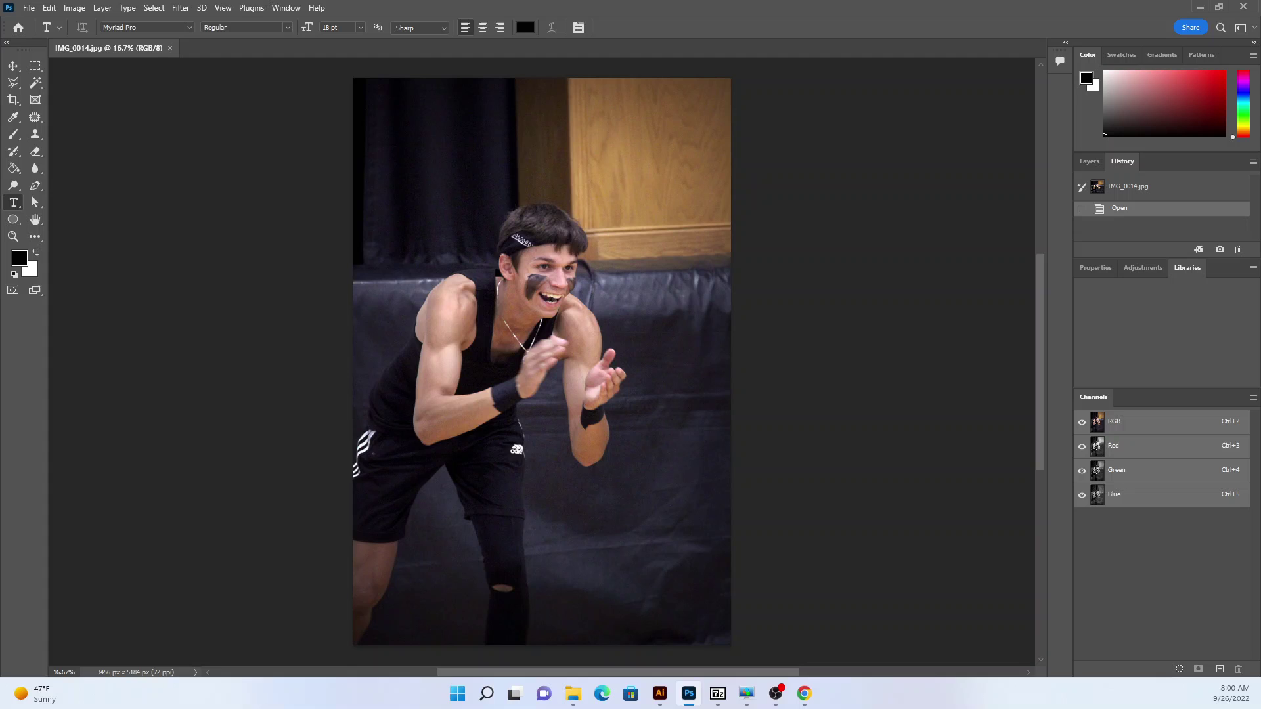
# Switch to Chrome and maximize the Yearbook Avenue home dashboard
pyautogui.hotkey('alt', 'Tab')
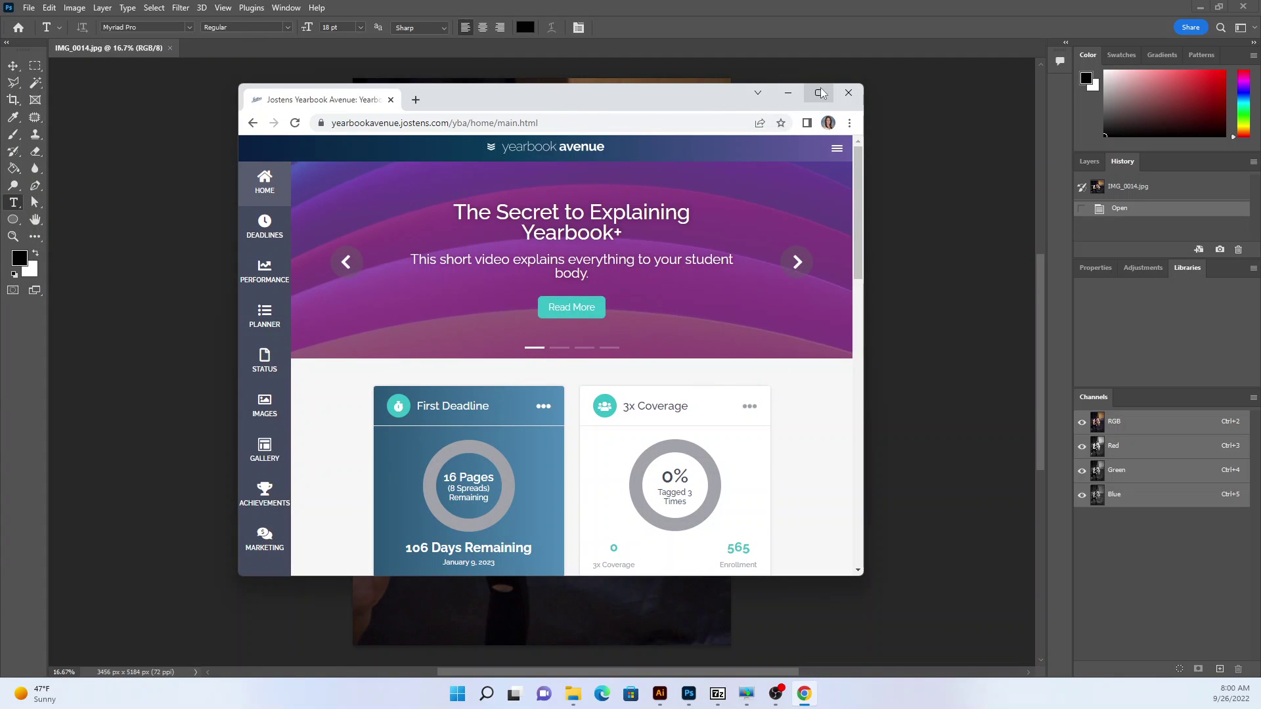
pyautogui.click(821, 94)
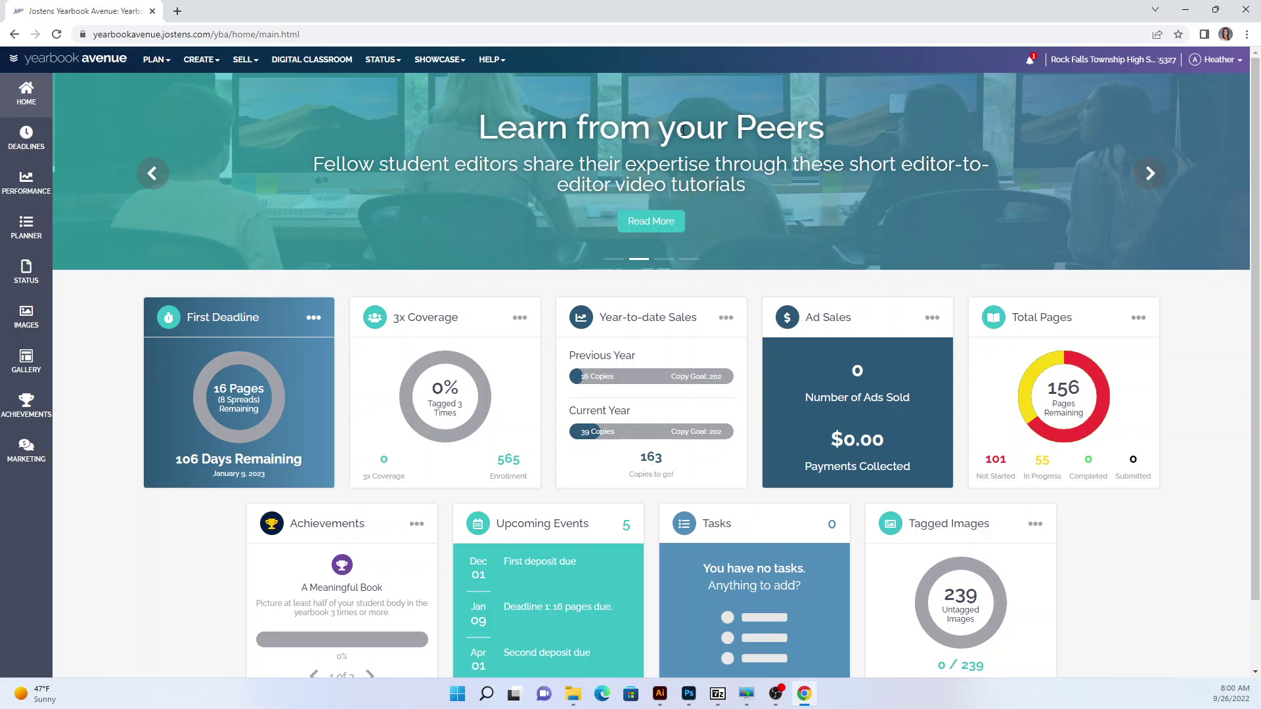
# In the Image Library, open the first student folder under Activity > yearbook staff photos (35 images)
pyautogui.click(201, 66)
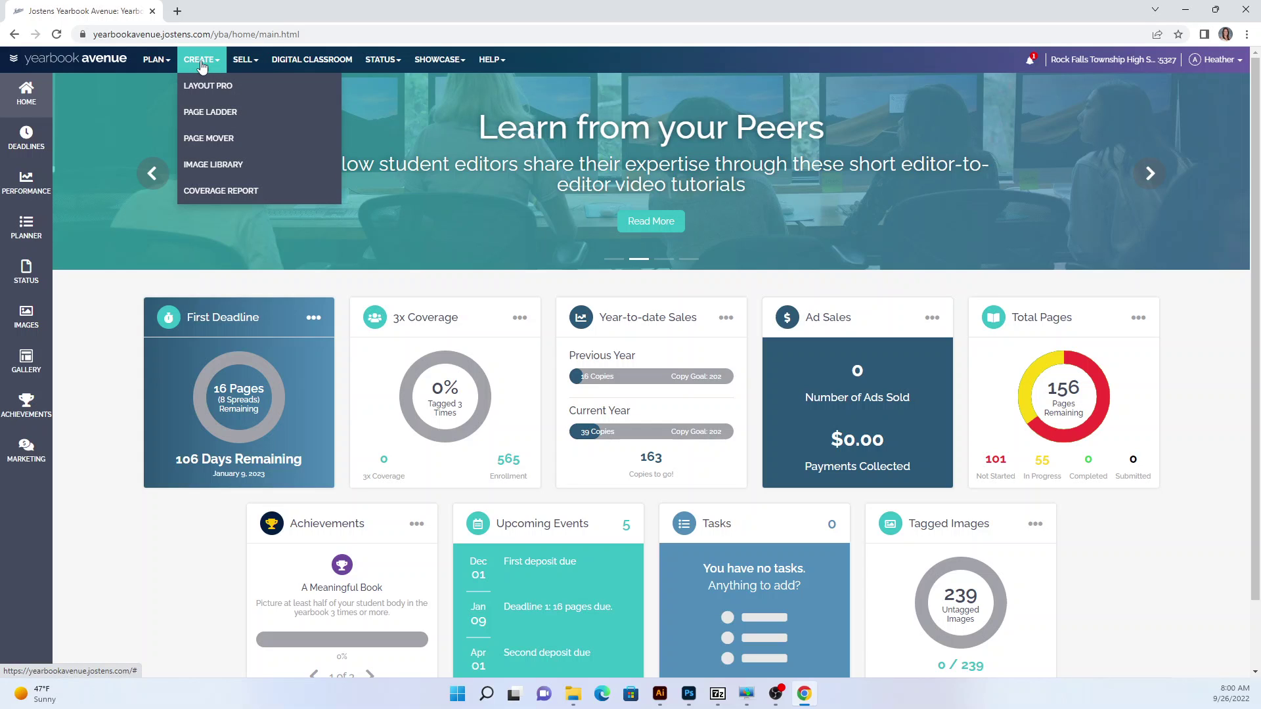
pyautogui.click(209, 164)
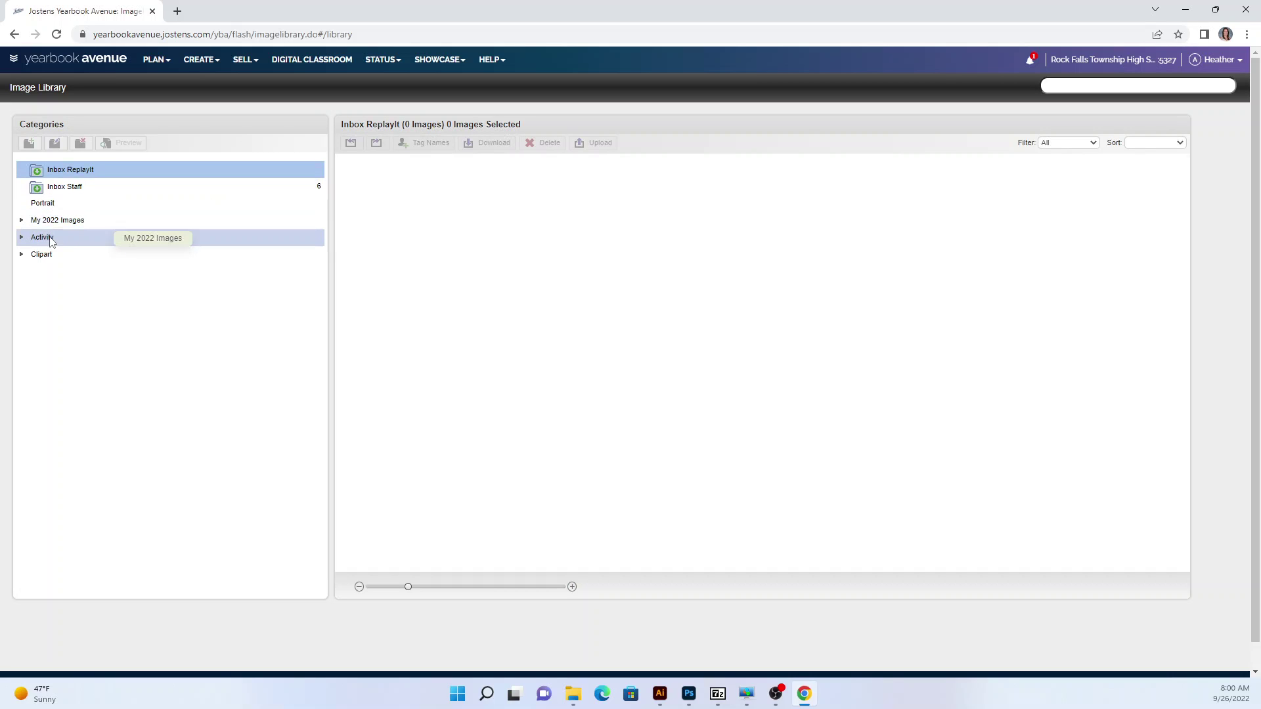
pyautogui.click(21, 239)
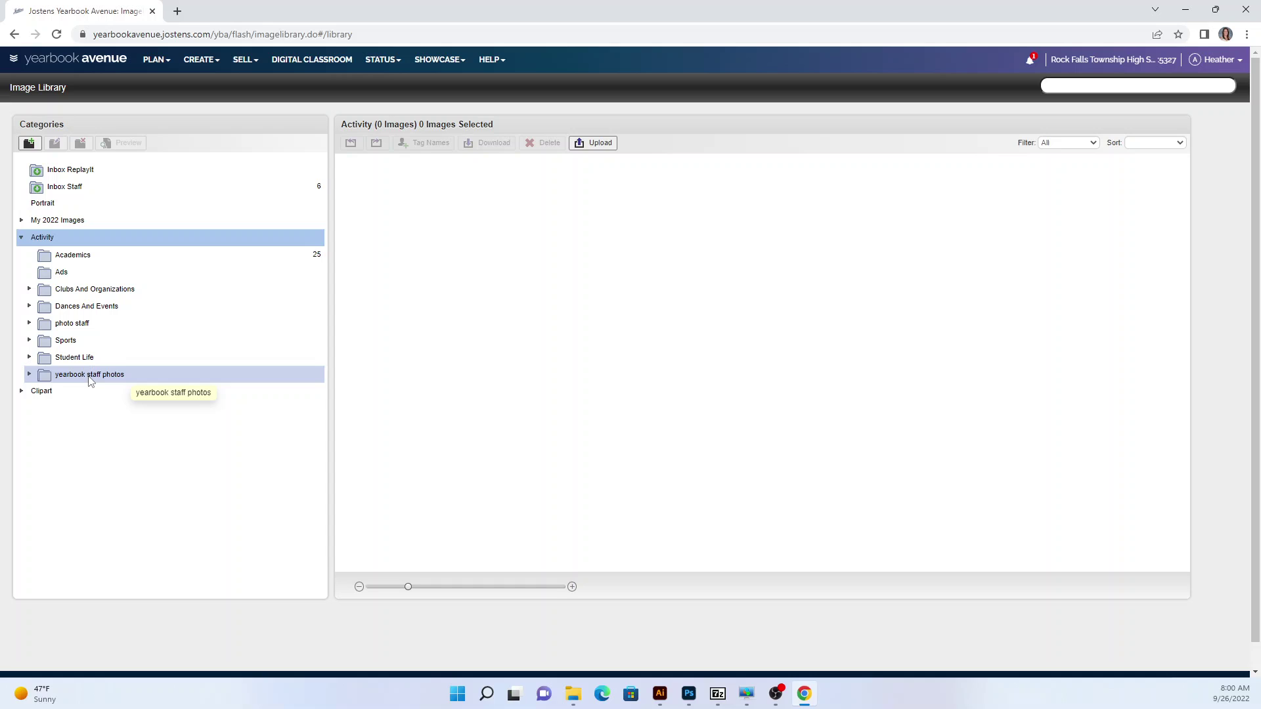
pyautogui.click(29, 375)
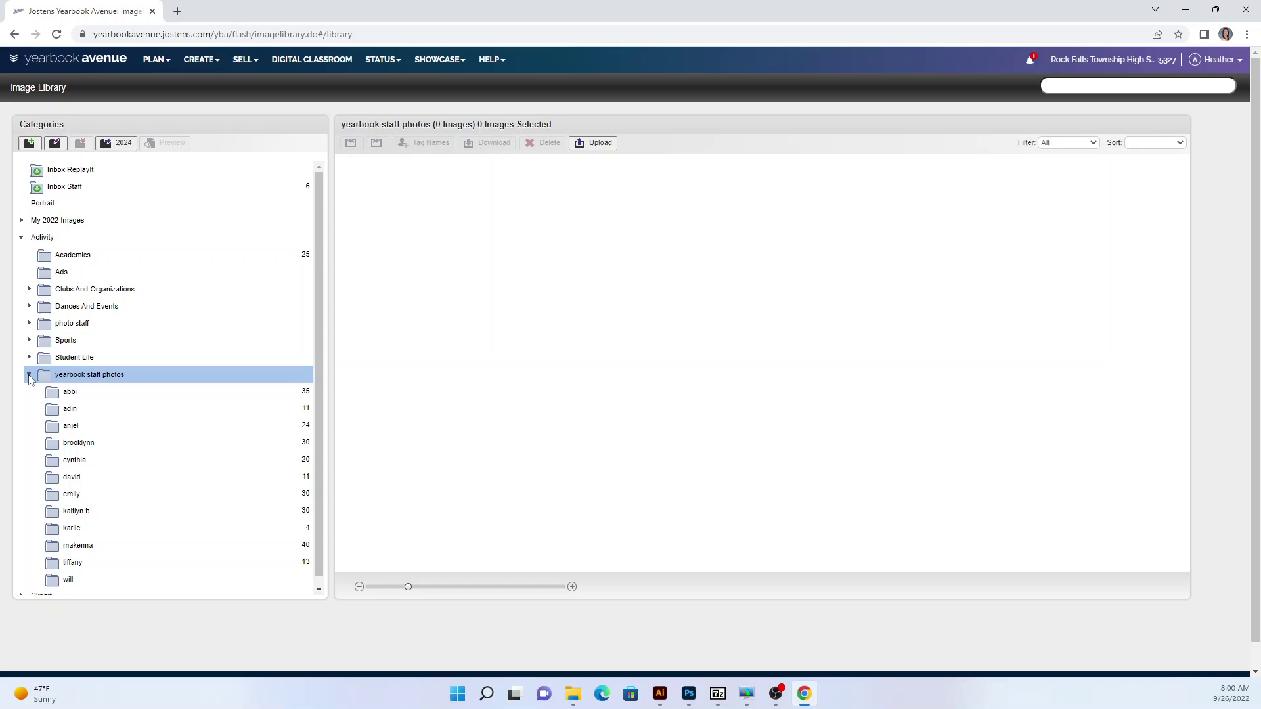
pyautogui.scroll(-1, 112, 414)
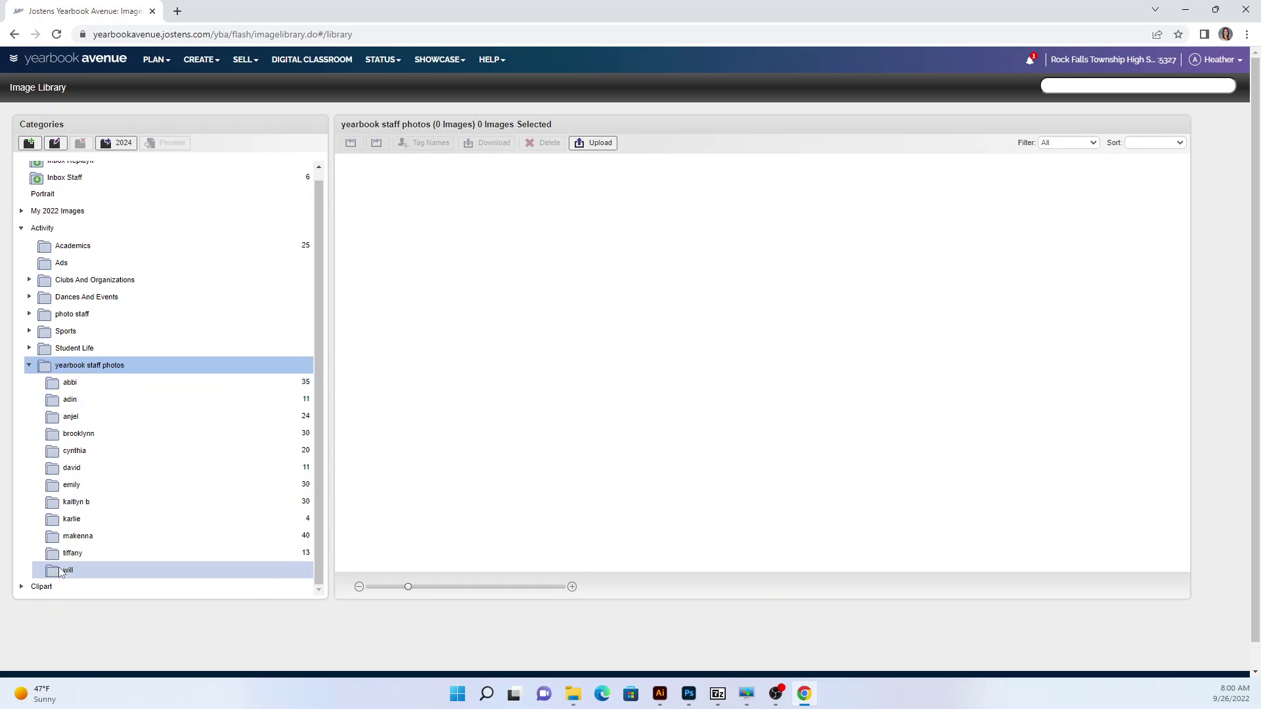
pyautogui.click(85, 388)
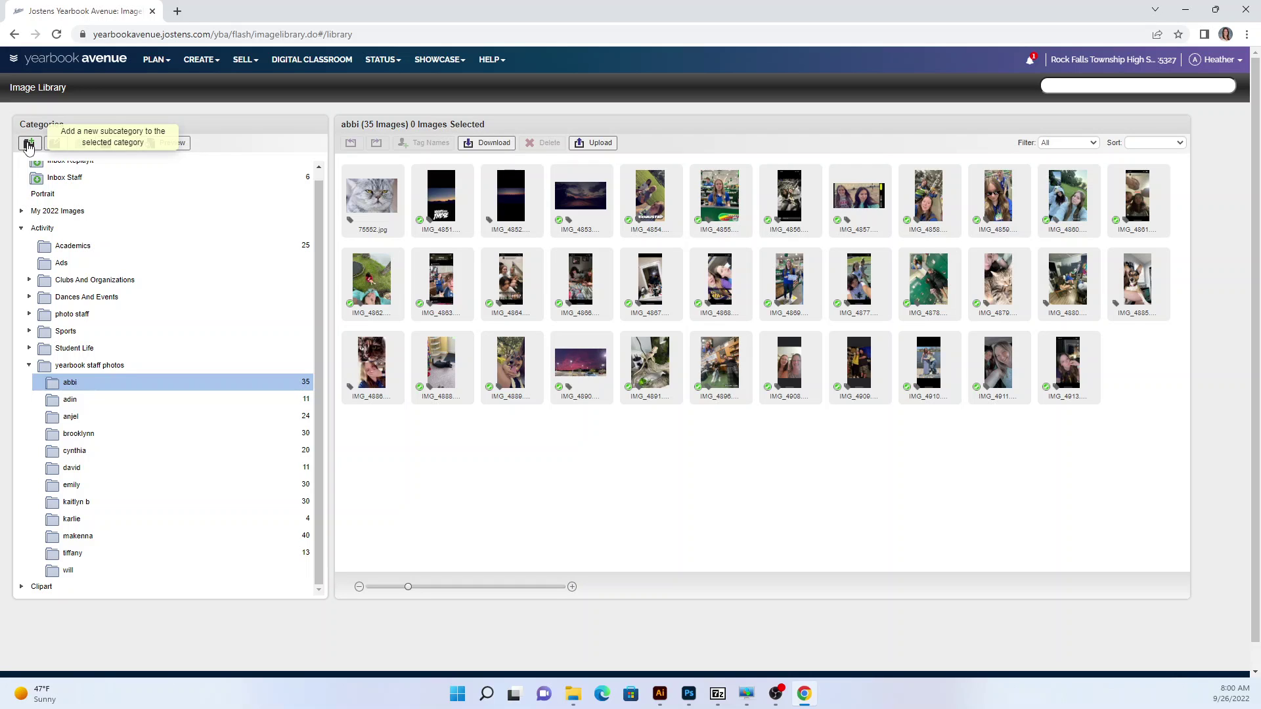
pyautogui.click(29, 145)
pyautogui.click(129, 181)
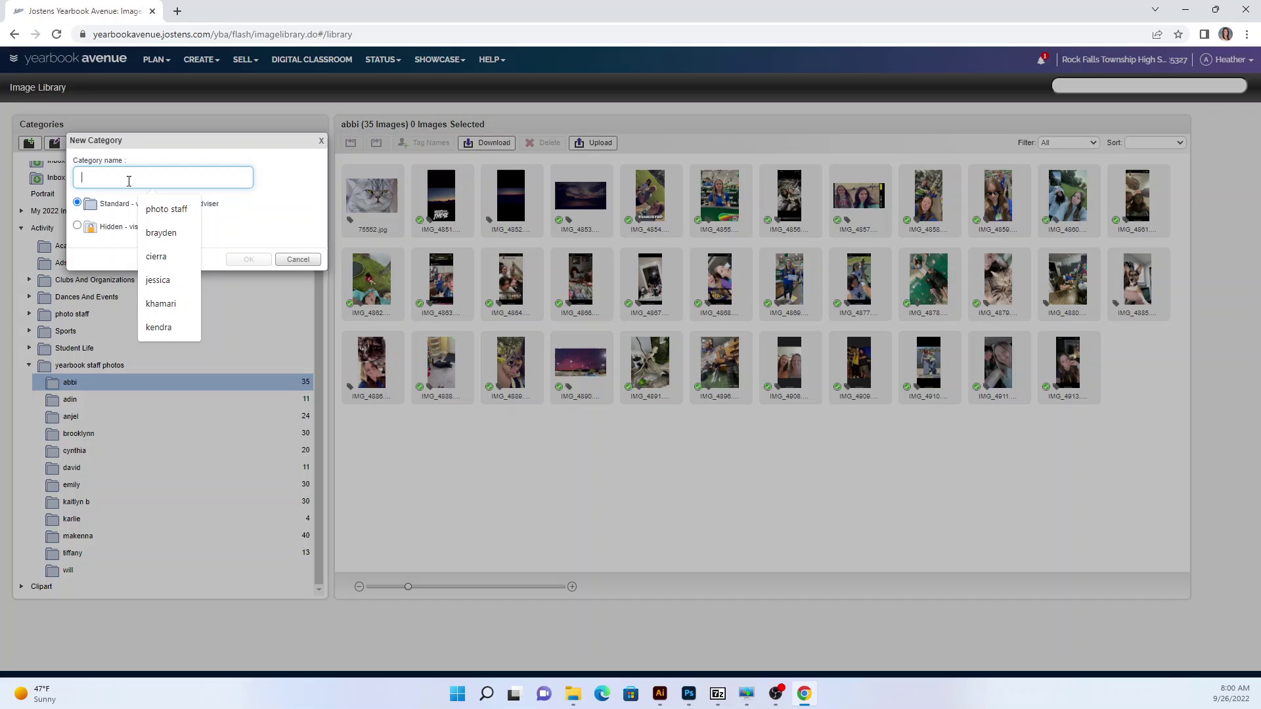
pyautogui.write('hoco')
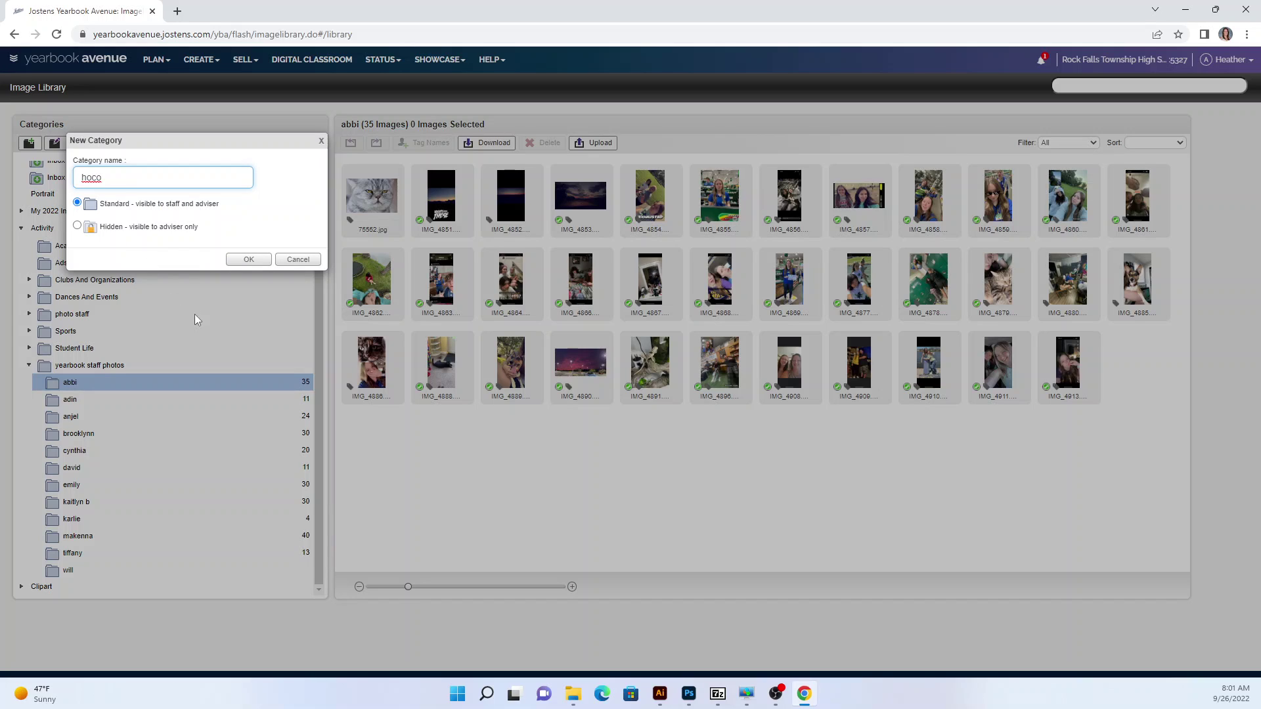
pyautogui.click(298, 259)
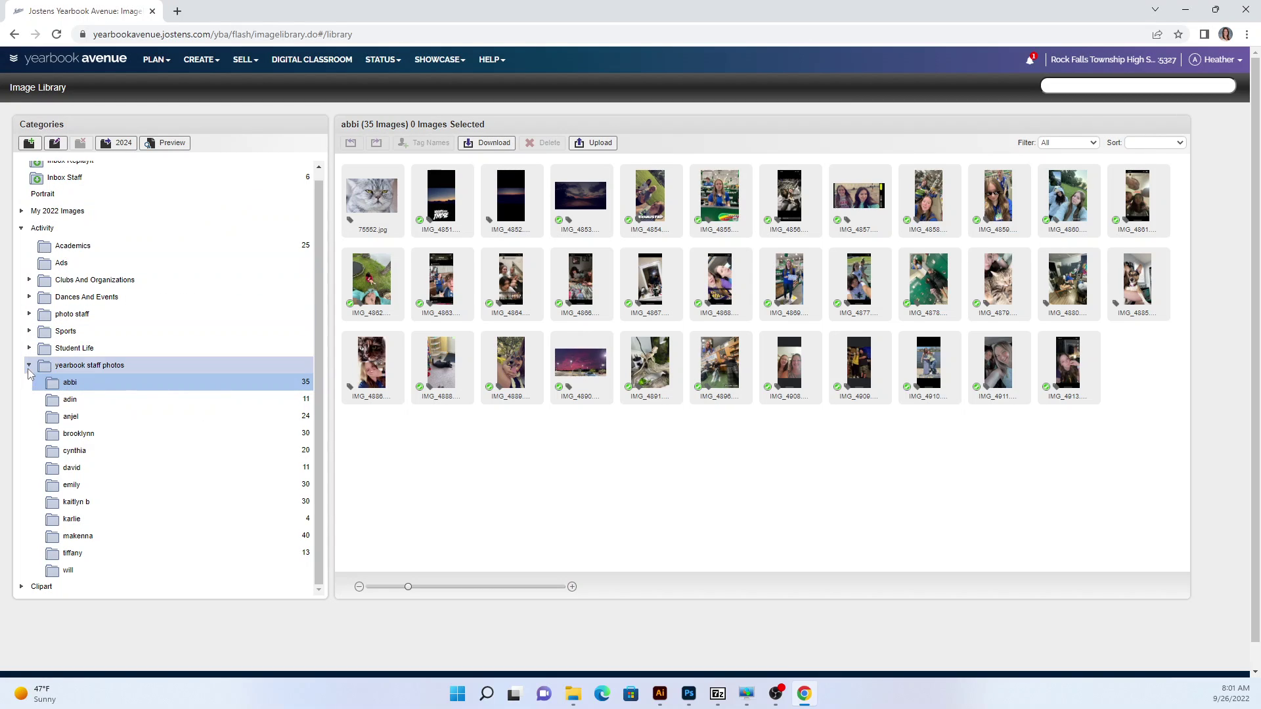
# Collapse yearbook staff photos, expand photo staff, and open a student's empty folder there
pyautogui.click(29, 366)
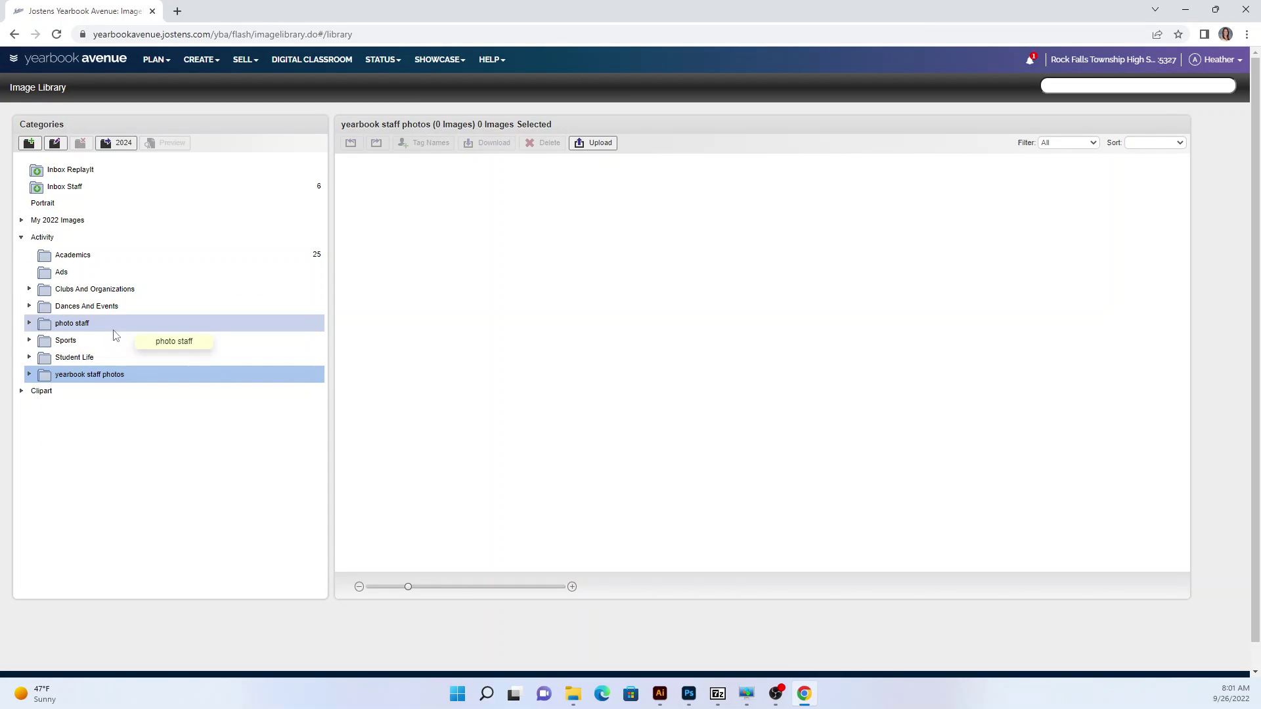
pyautogui.click(29, 324)
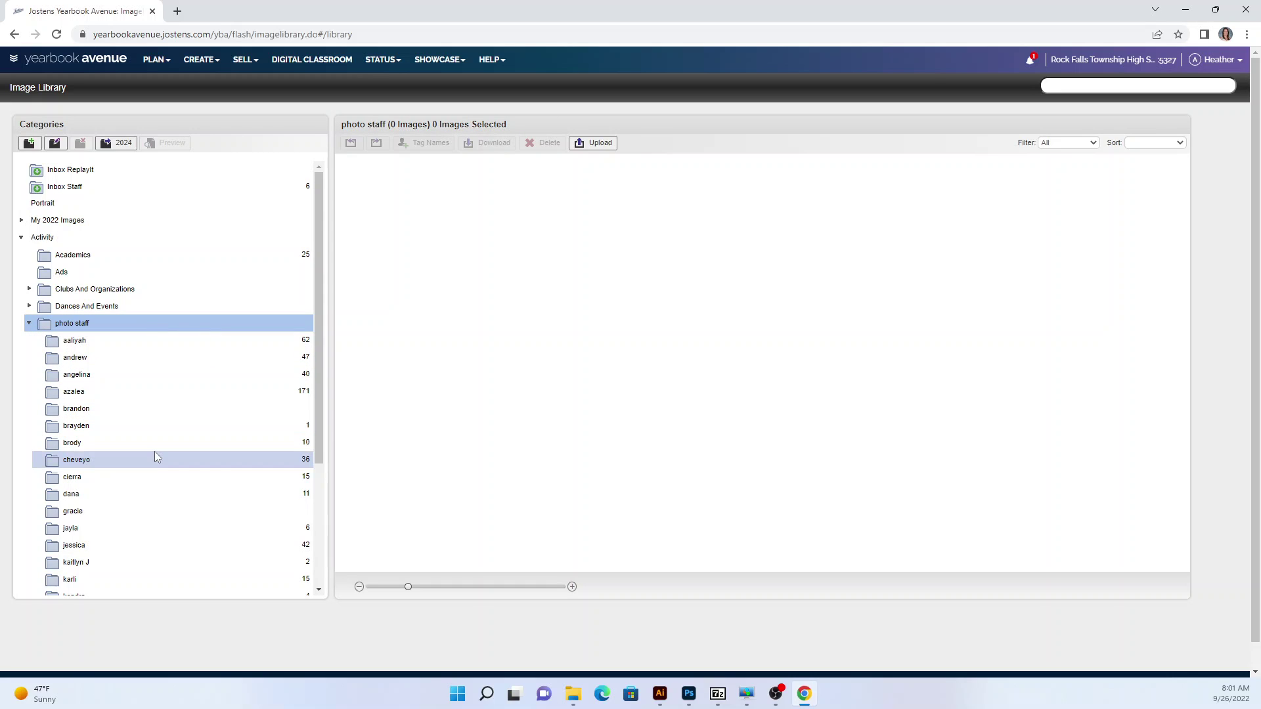
pyautogui.scroll(-2, 155, 451)
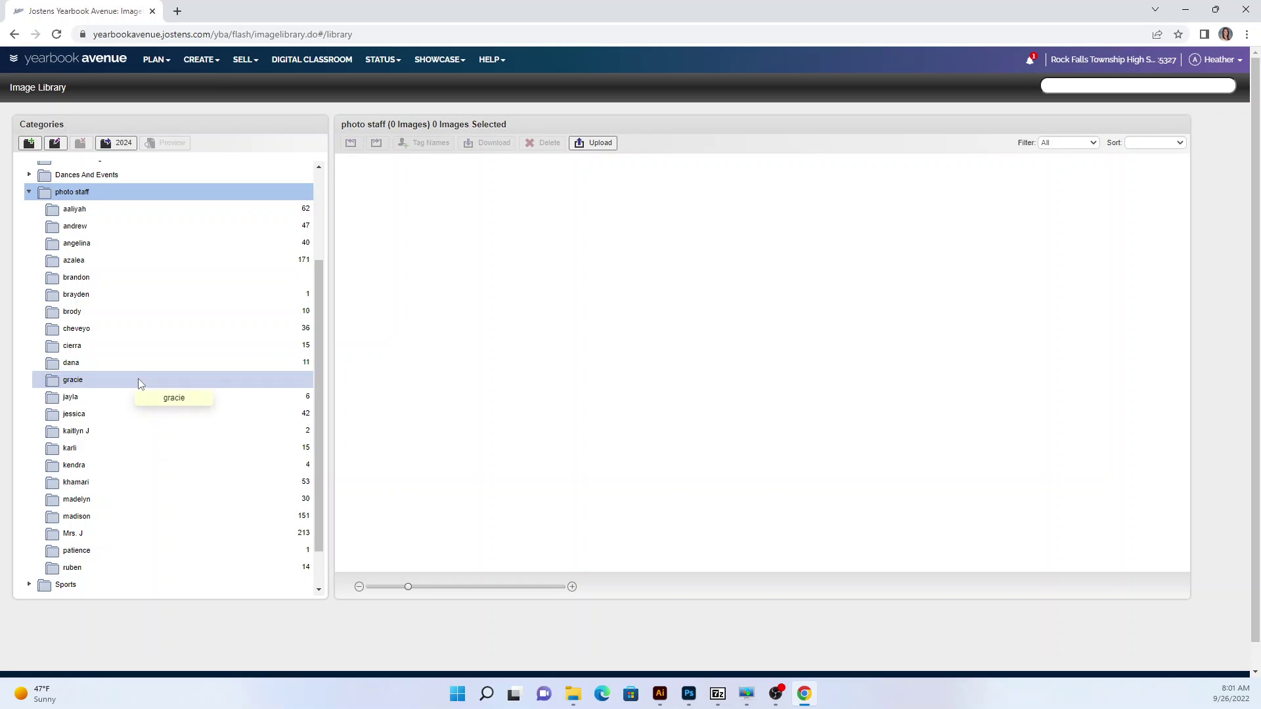
pyautogui.click(138, 382)
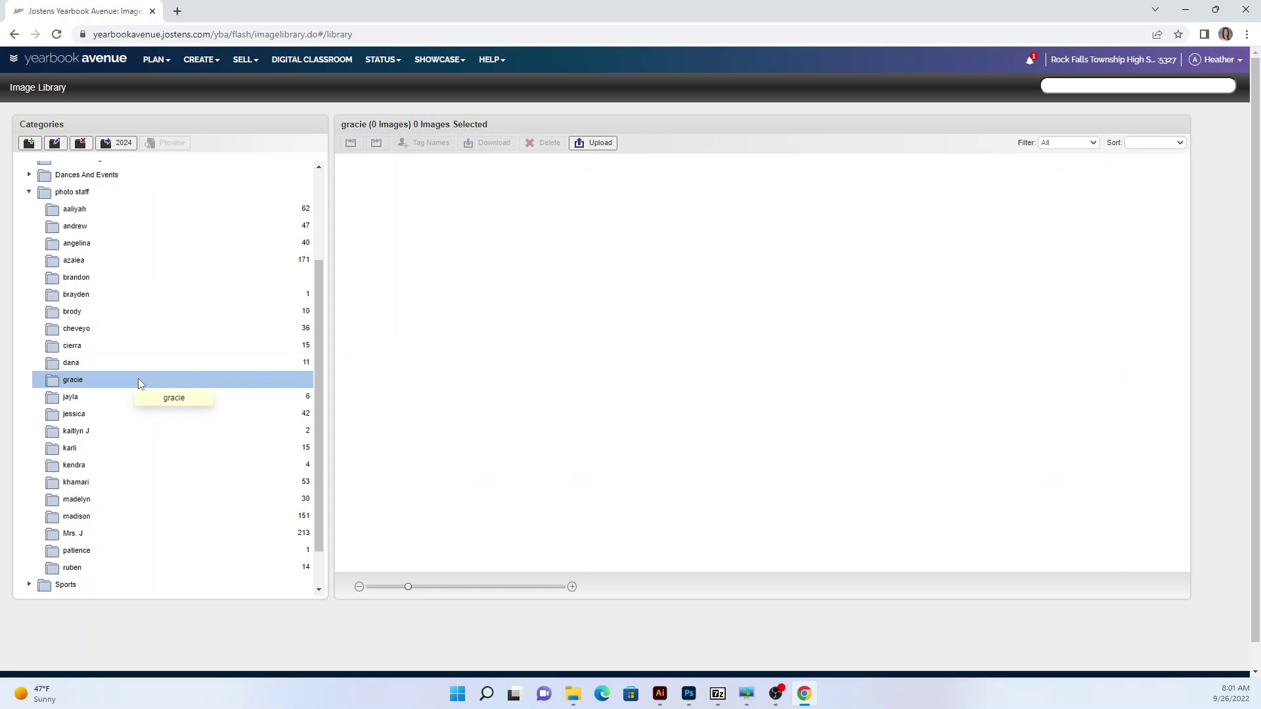
# Add a 'hoco edits' subcategory inside the student's folder and open it
pyautogui.click(29, 144)
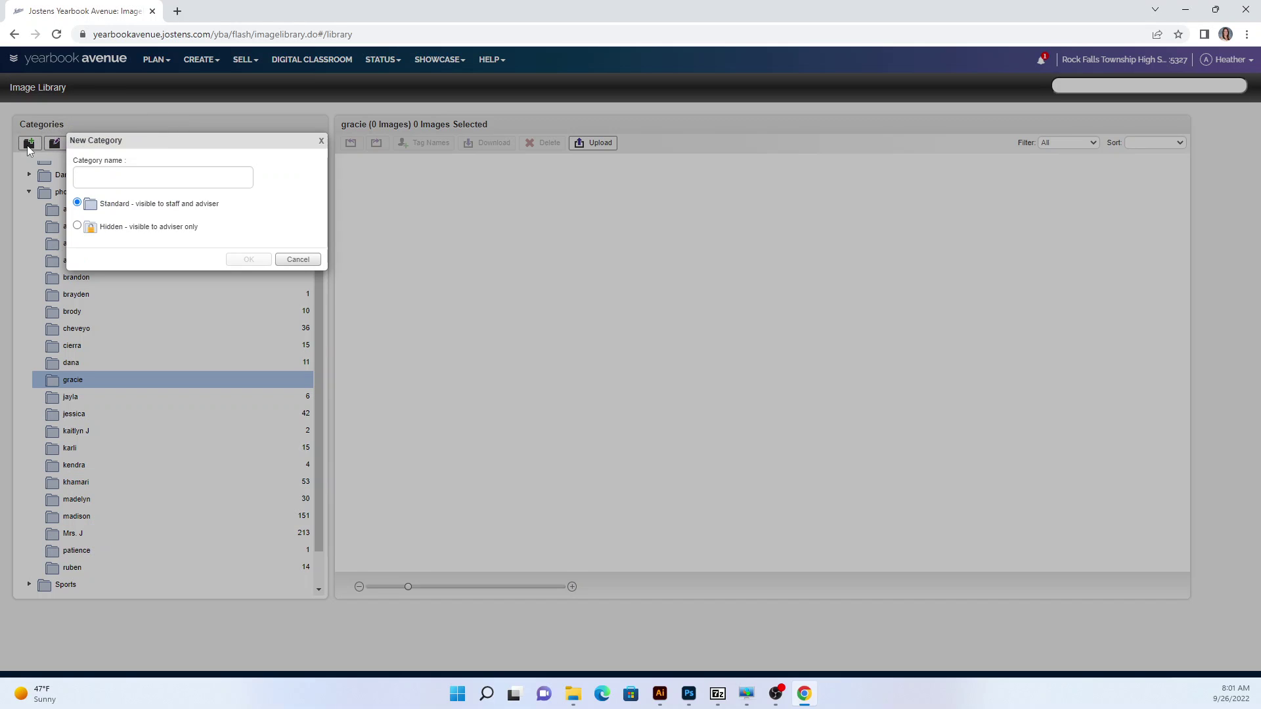
pyautogui.click(148, 180)
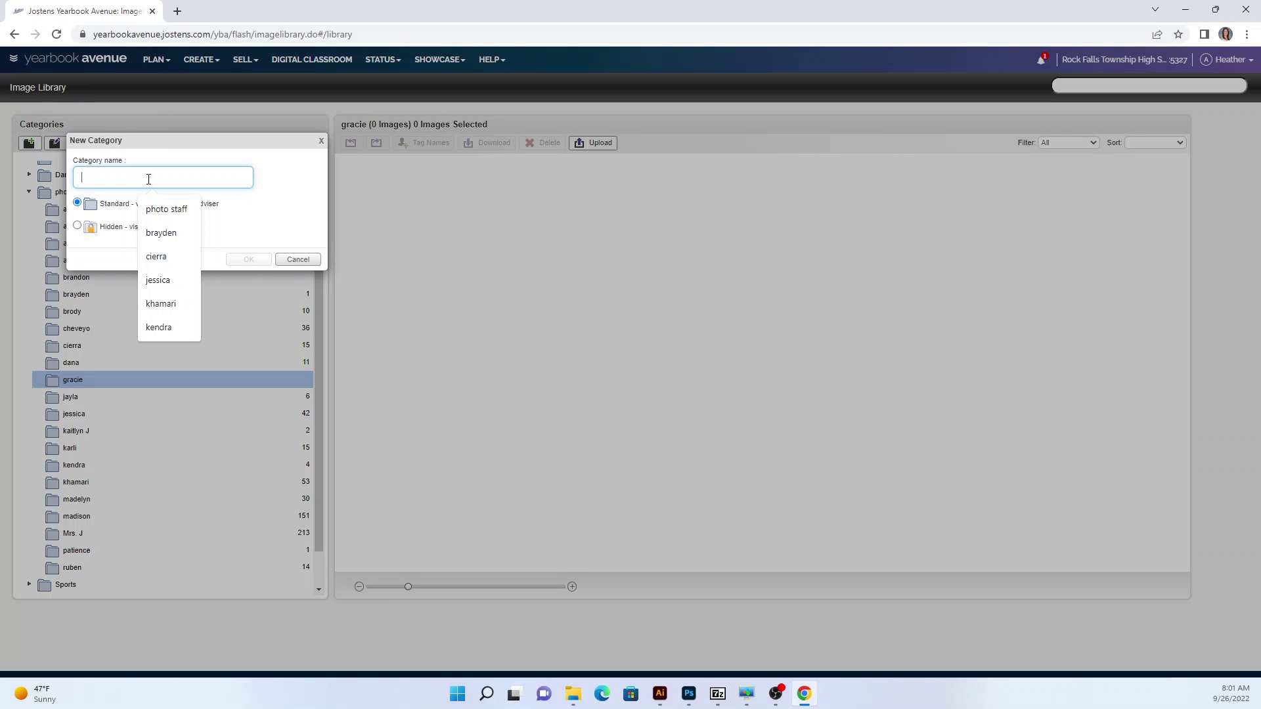
pyautogui.write('hoco ')
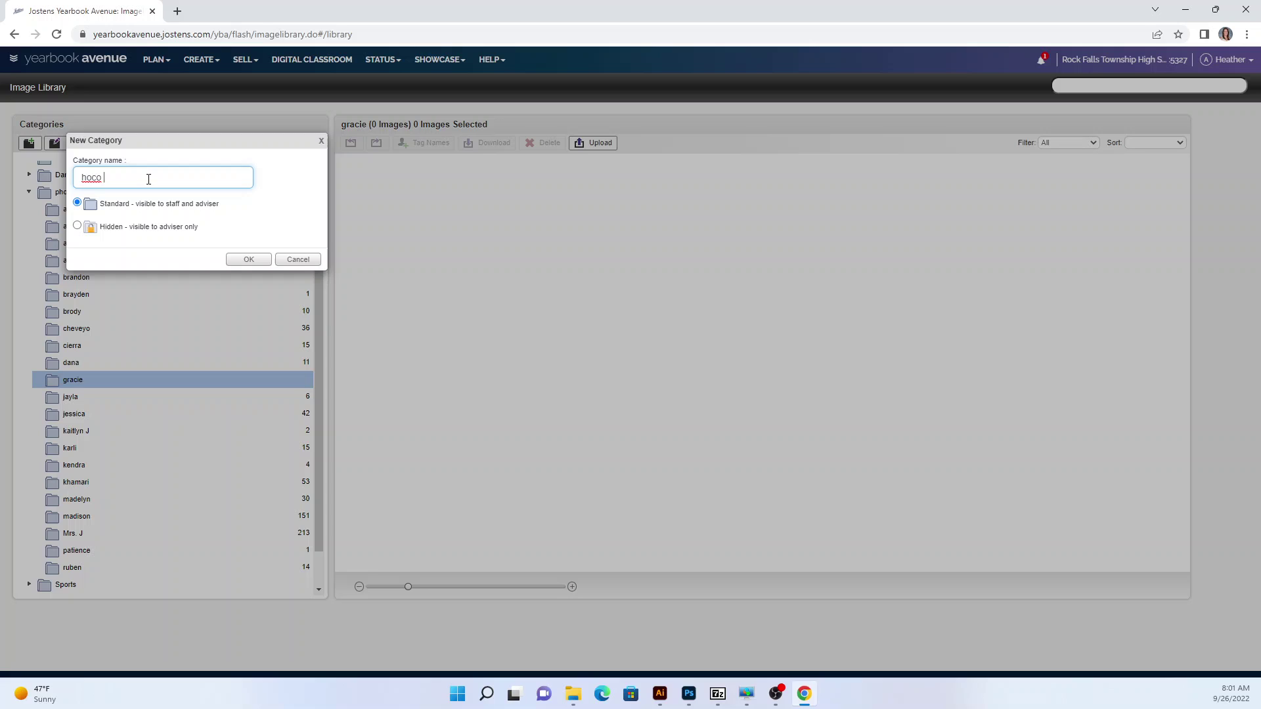
pyautogui.write('edits')
pyautogui.click(243, 262)
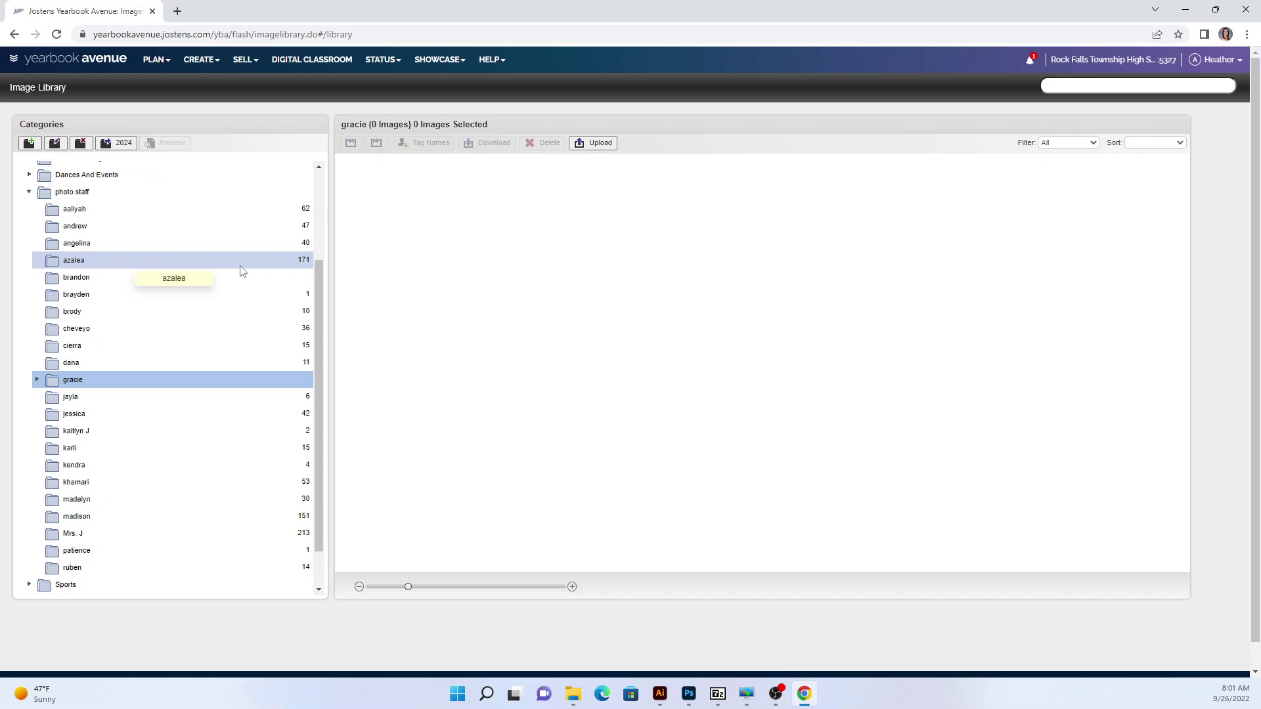
pyautogui.click(37, 381)
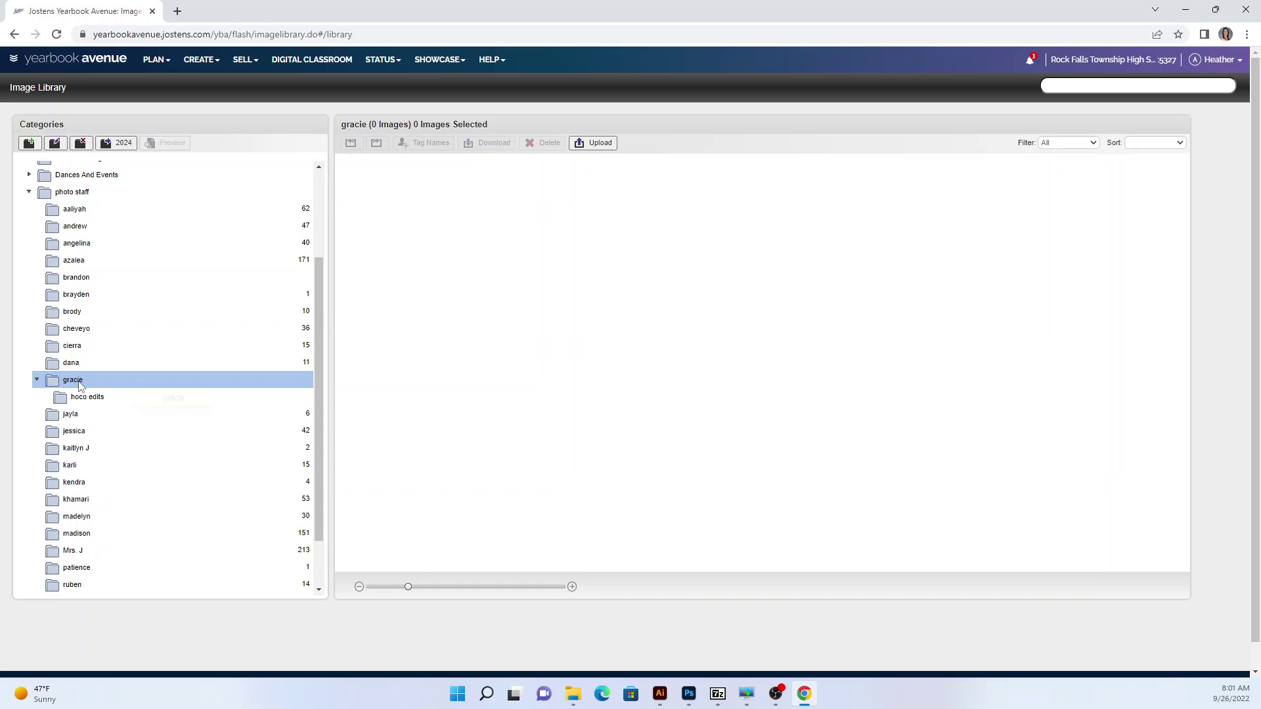
pyautogui.click(164, 398)
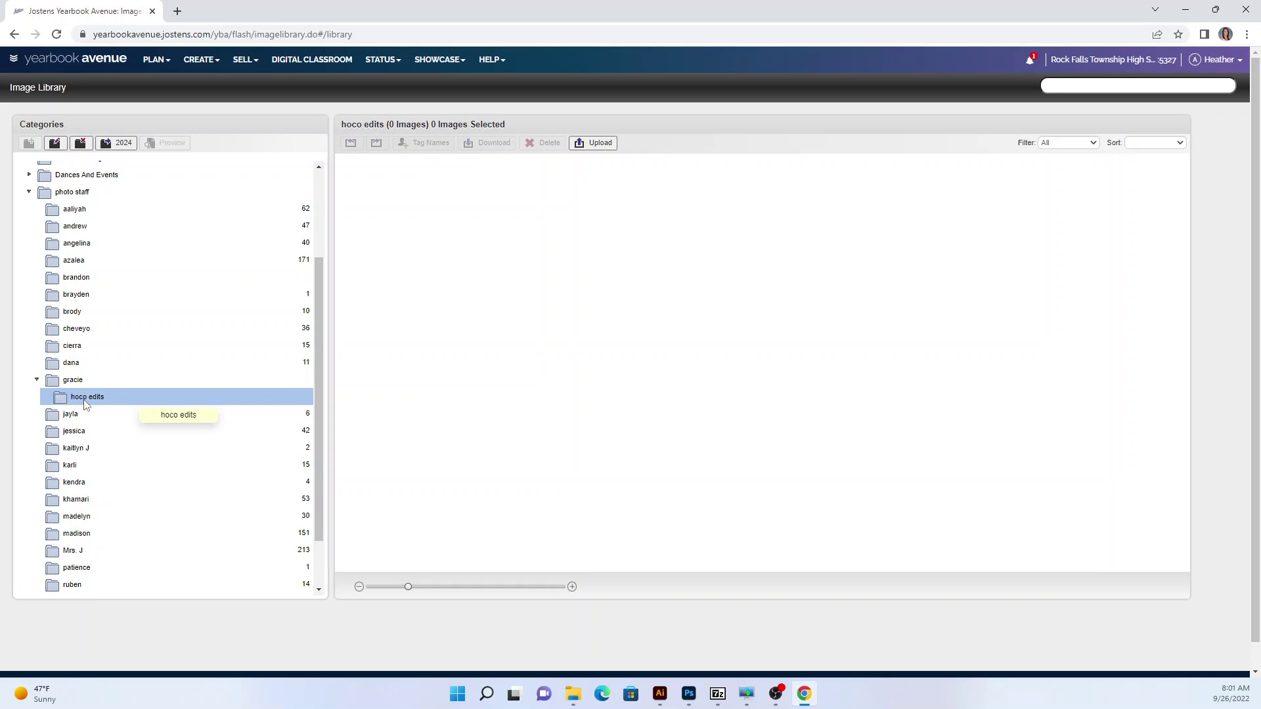
pyautogui.click(598, 144)
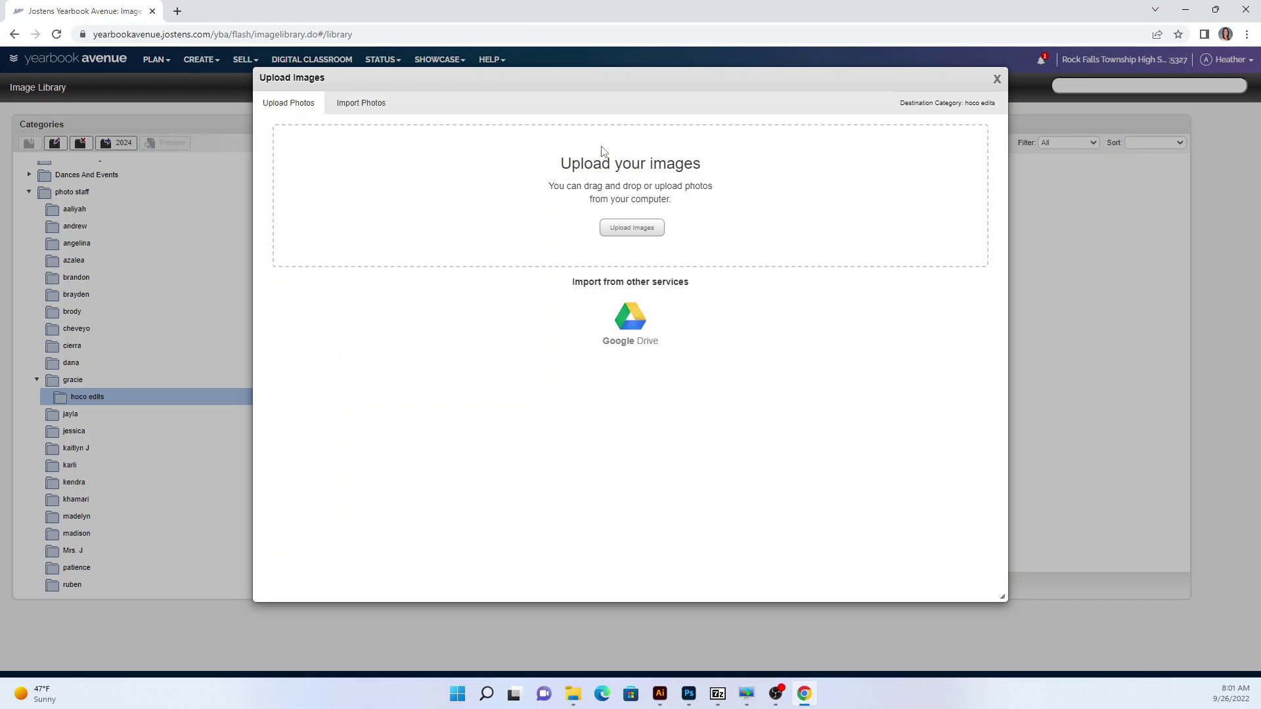
pyautogui.click(634, 230)
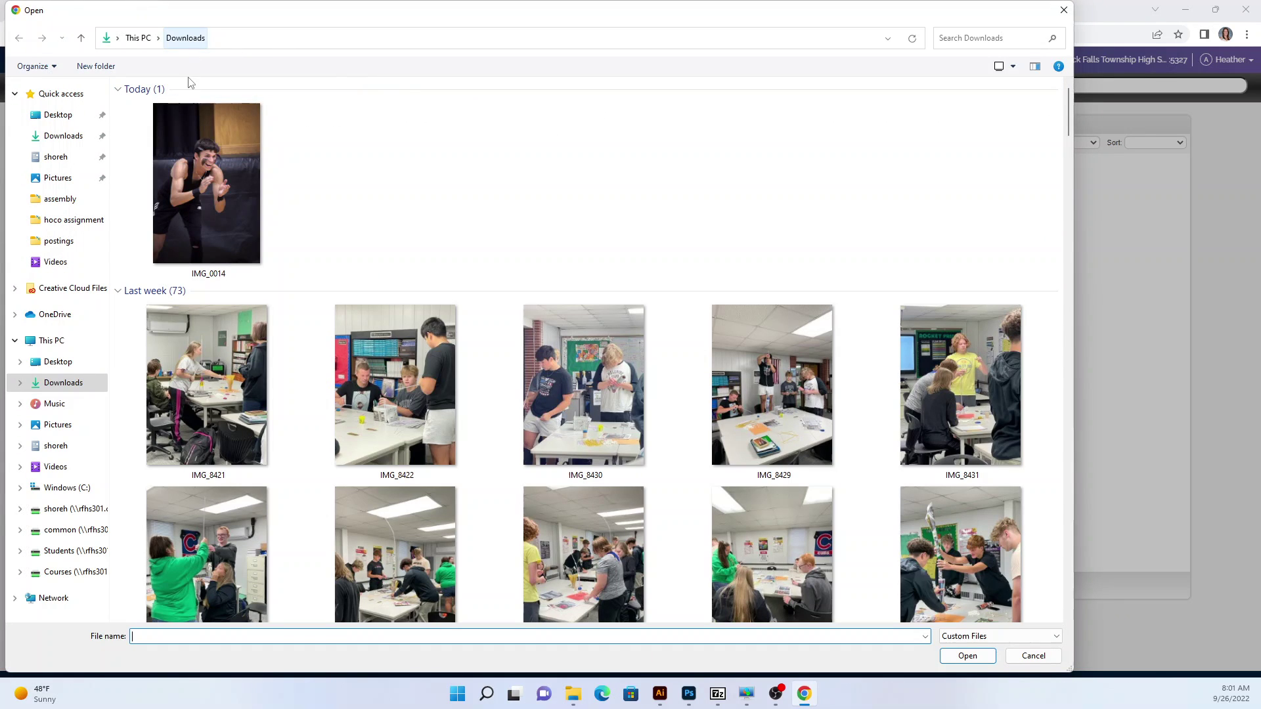
pyautogui.click(231, 179)
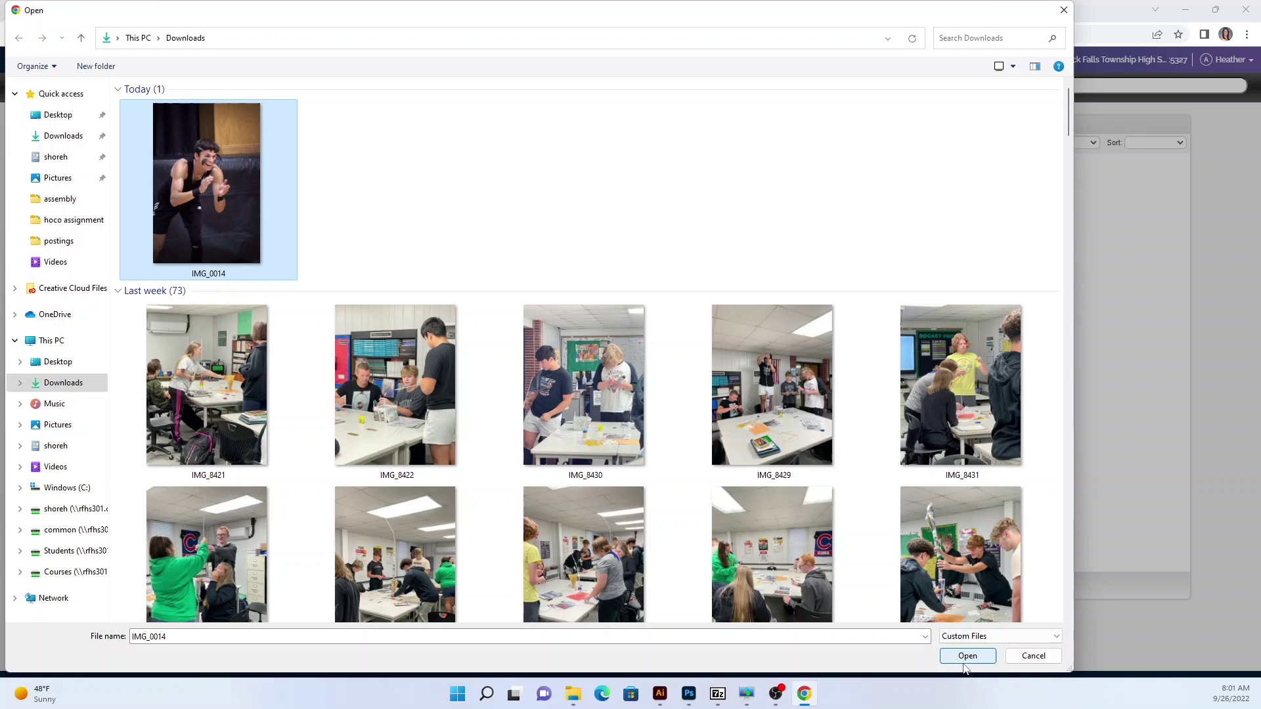
pyautogui.click(1064, 11)
pyautogui.click(1000, 84)
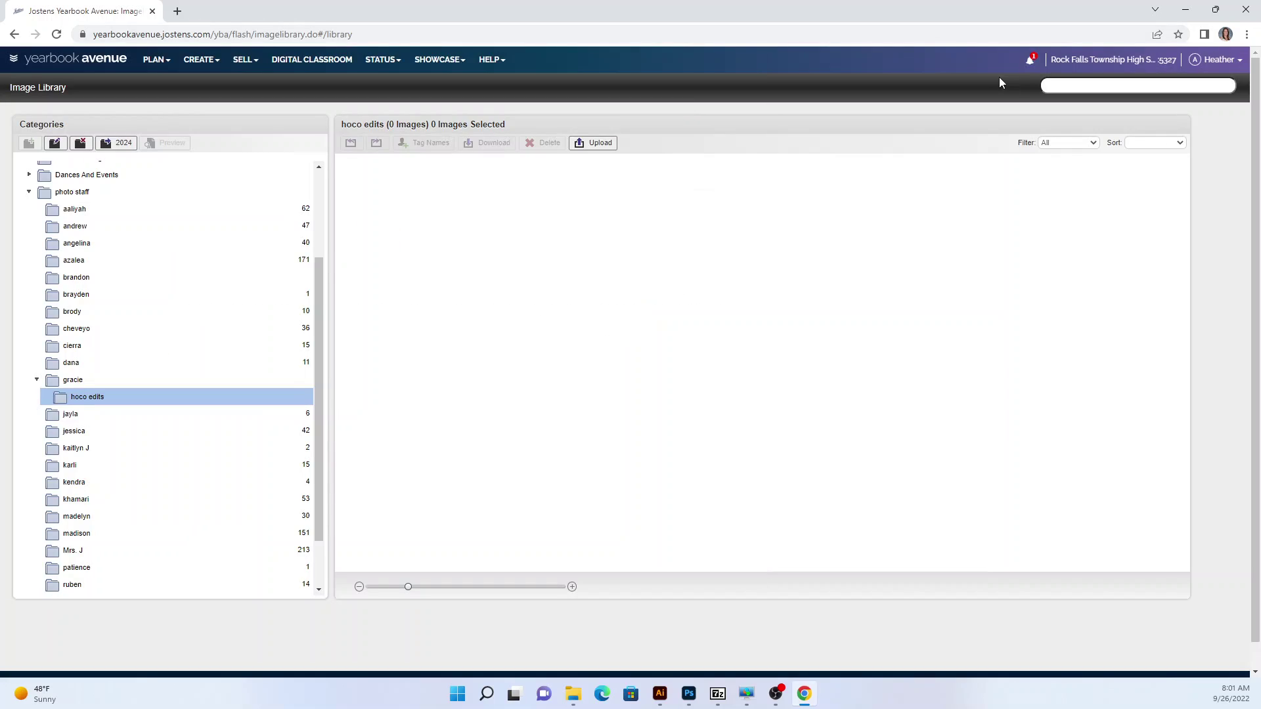